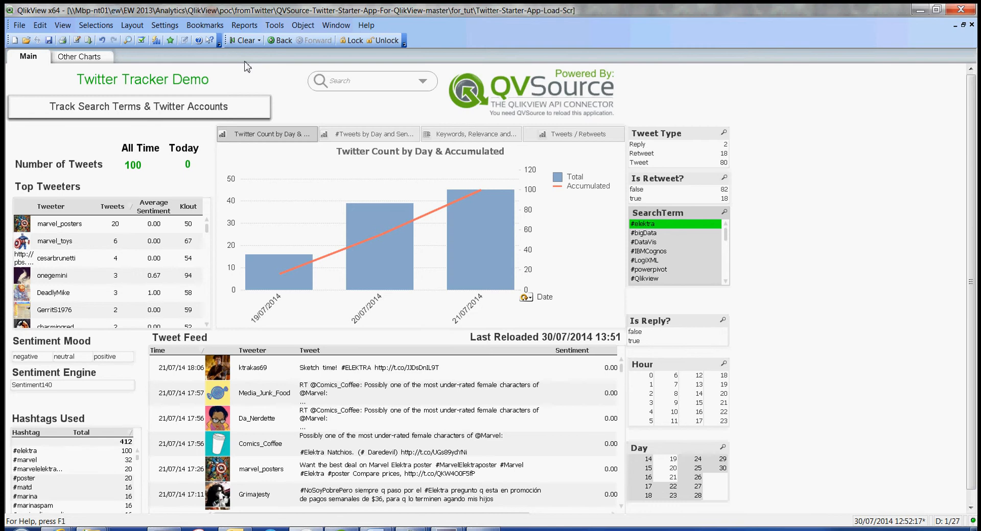
Step: Clear the #elektra selection and filter SearchTerm to the account terms from:IBMCognosCTO through from:tableau
{"action": "left_click", "coordinate": [244, 40]}
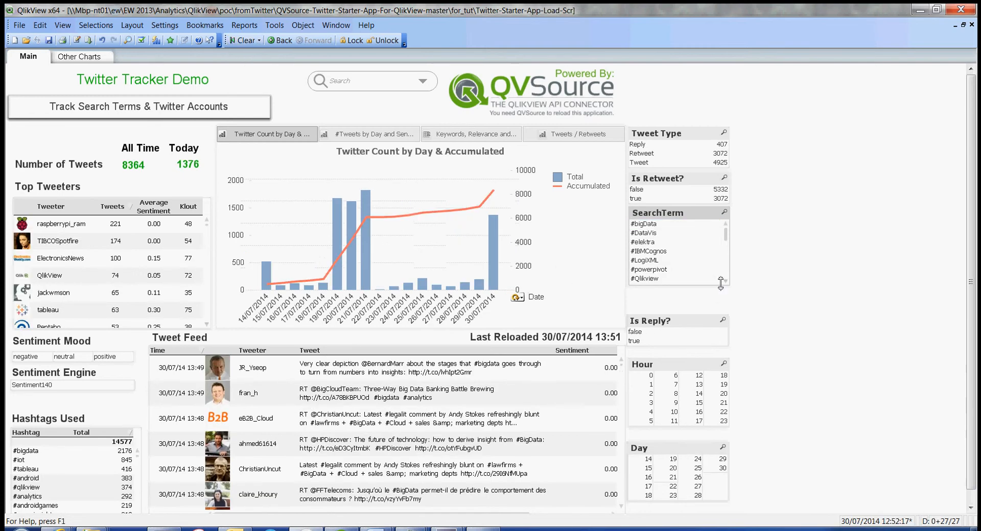
{"action": "left_click_drag", "start_coordinate": [725, 233], "coordinate": [726, 261]}
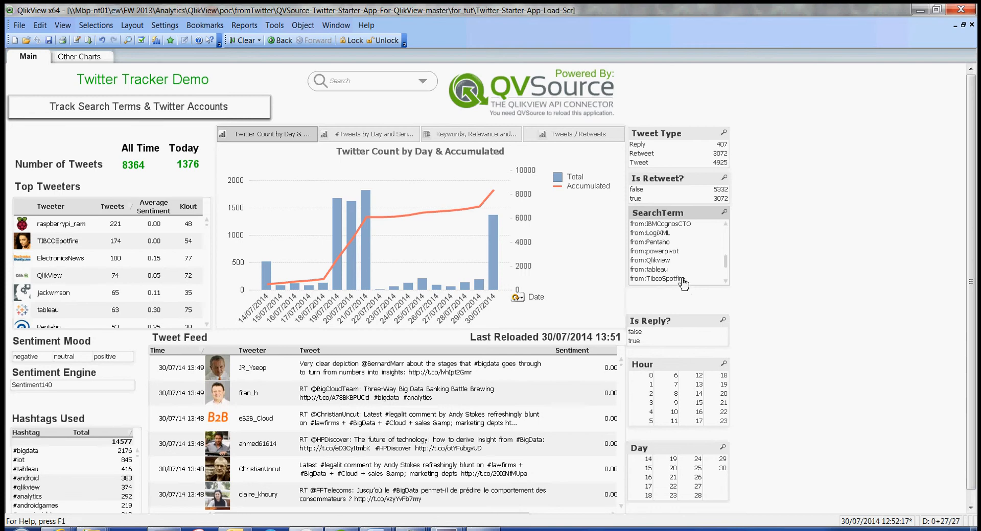
{"action": "left_click_drag", "start_coordinate": [726, 268], "coordinate": [727, 249]}
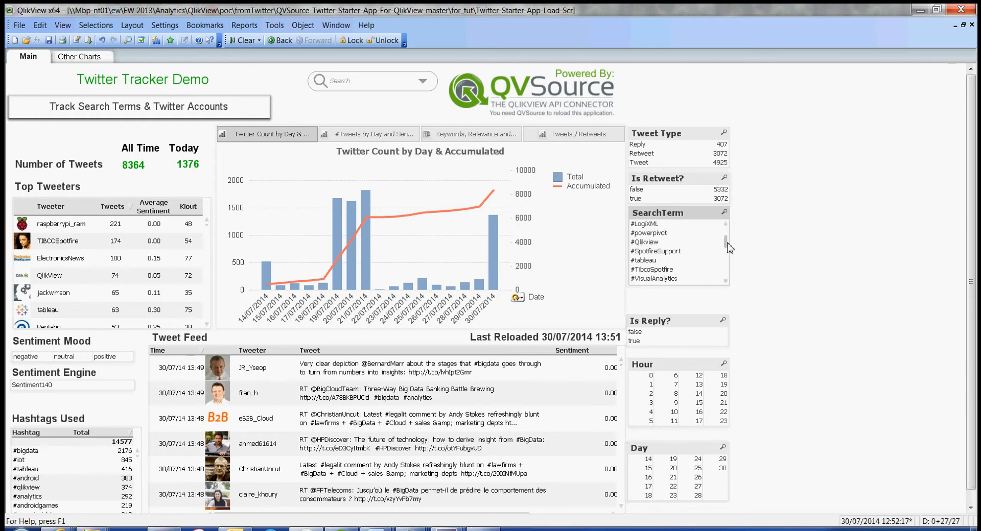
{"action": "left_click_drag", "start_coordinate": [726, 243], "coordinate": [728, 269]}
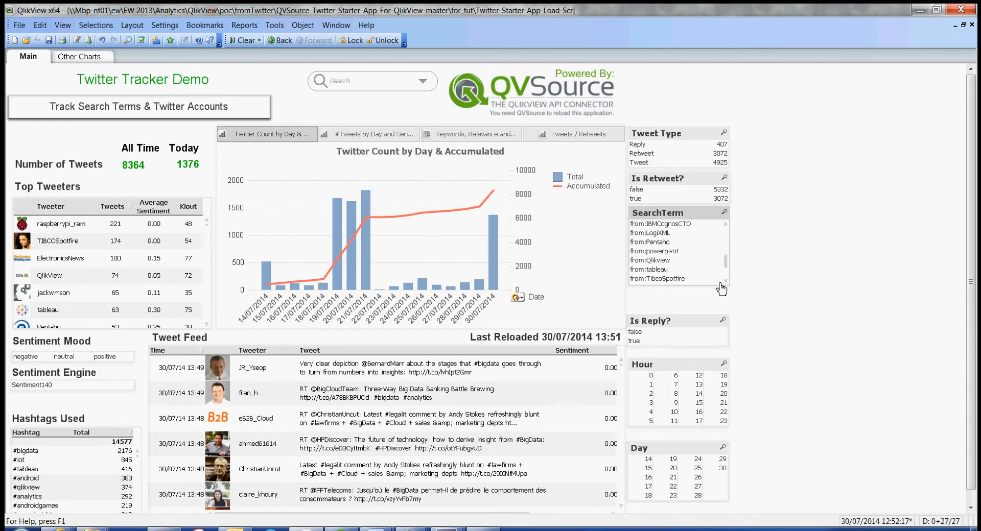
{"action": "left_click", "coordinate": [686, 226]}
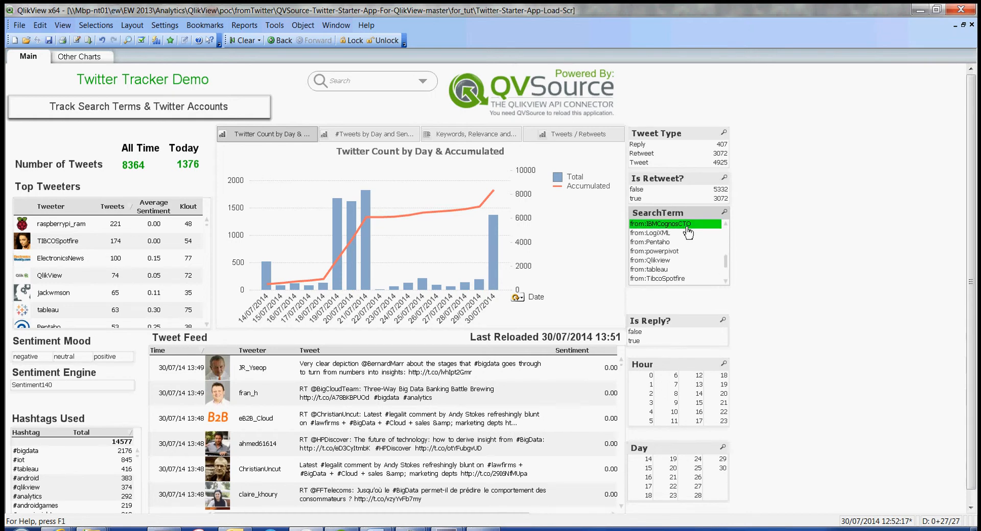
{"action": "left_click_drag", "start_coordinate": [688, 232], "coordinate": [688, 276]}
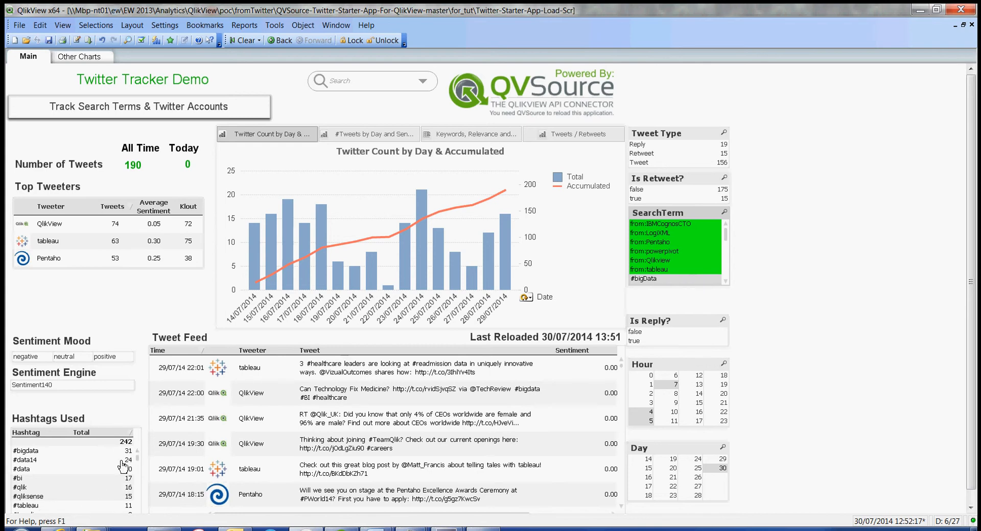
Step: Filter the selected accounts' tweets by the #bigdata hashtag, review the tweet feed, and step back to the account selection
{"action": "left_click_drag", "start_coordinate": [137, 460], "coordinate": [138, 437]}
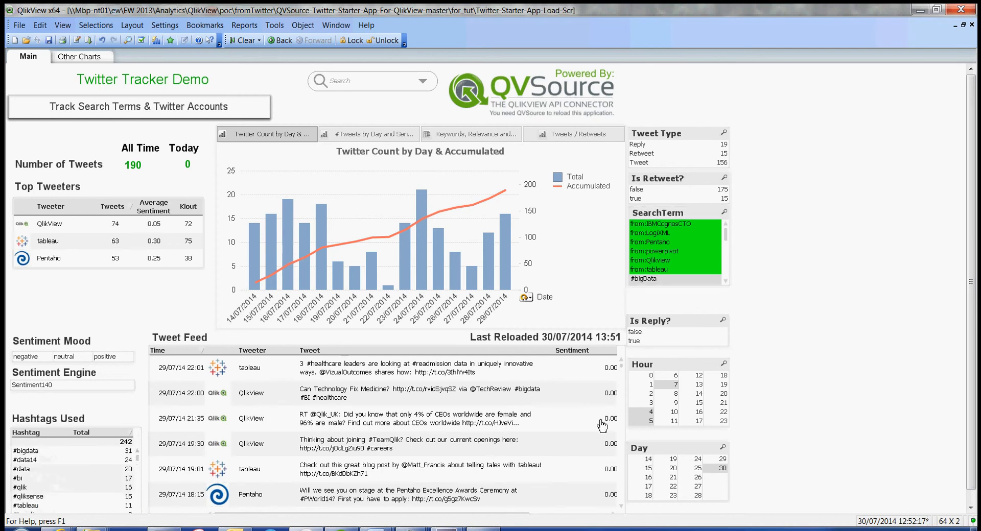
{"action": "scroll", "coordinate": [623, 375], "scroll_direction": "down", "scroll_amount": 1}
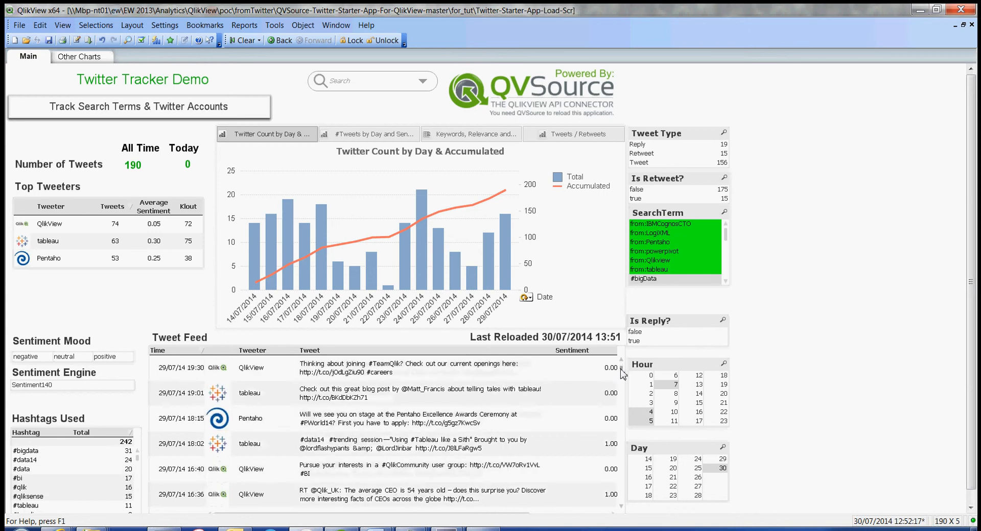
{"action": "scroll", "coordinate": [623, 375], "scroll_direction": "down", "scroll_amount": 5}
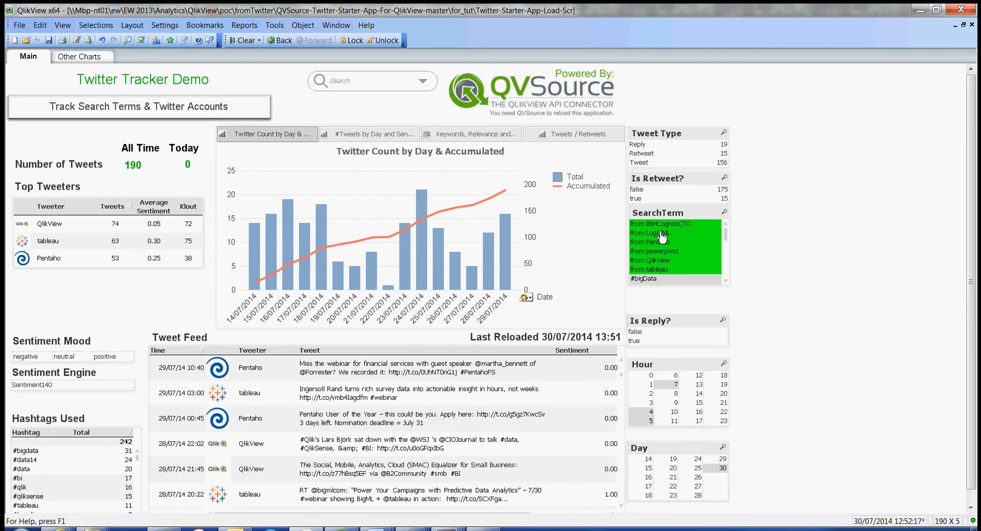
{"action": "left_click", "coordinate": [31, 451]}
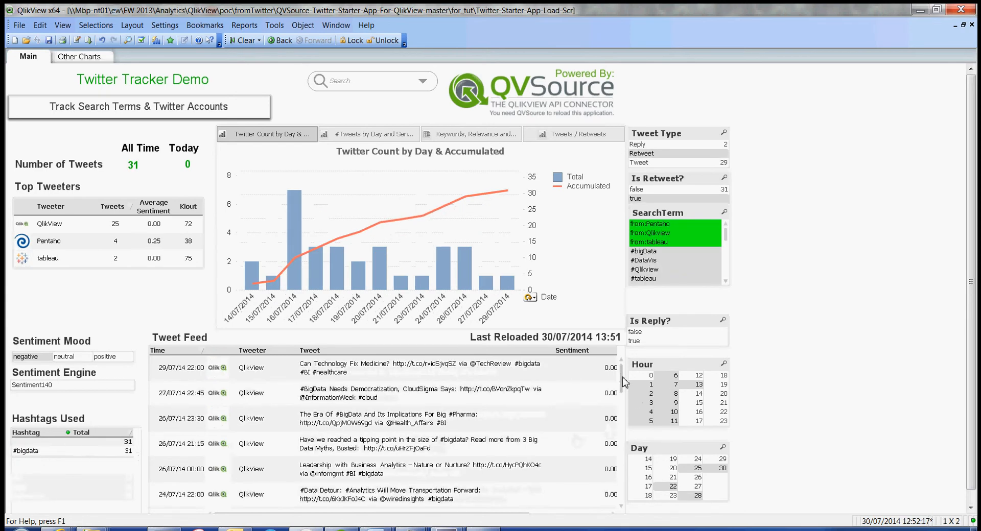
{"action": "mouse_move", "coordinate": [623, 383]}
{"action": "left_mouse_down"}
{"action": "mouse_move", "coordinate": [617, 478]}
{"action": "mouse_move", "coordinate": [620, 369]}
{"action": "left_mouse_up"}
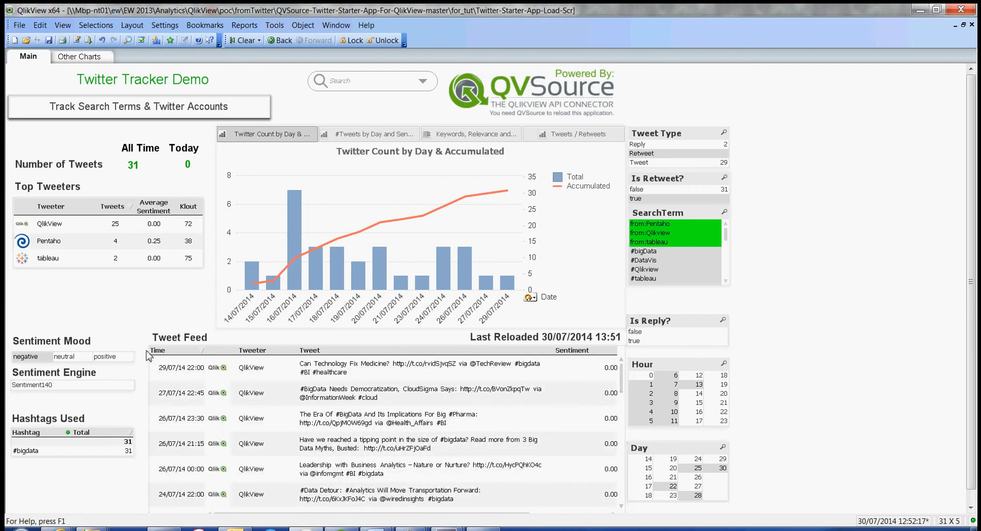
{"action": "left_click", "coordinate": [280, 43]}
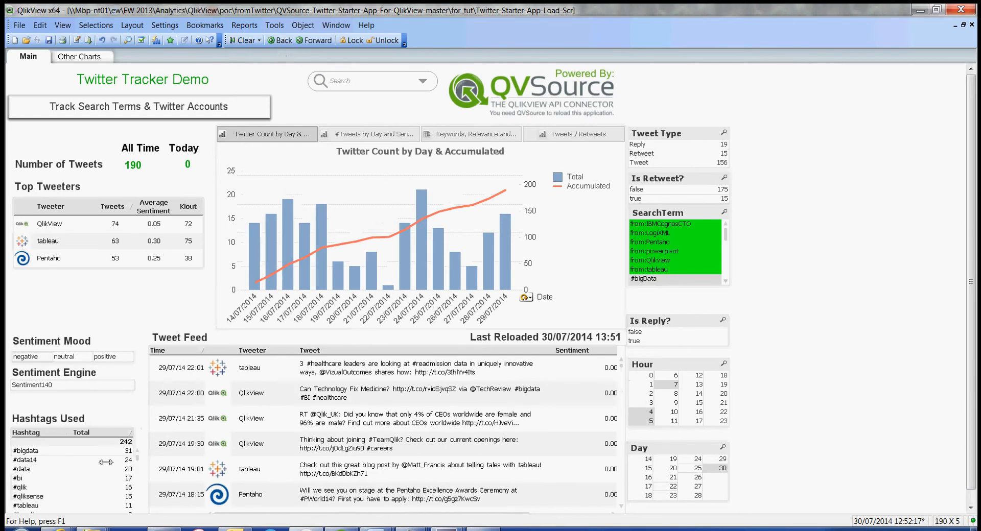
Step: Narrow the accounts' tweets to the #analytics hashtag, read through the feed, and return to the account selection
{"action": "left_click_drag", "start_coordinate": [138, 460], "coordinate": [139, 464]}
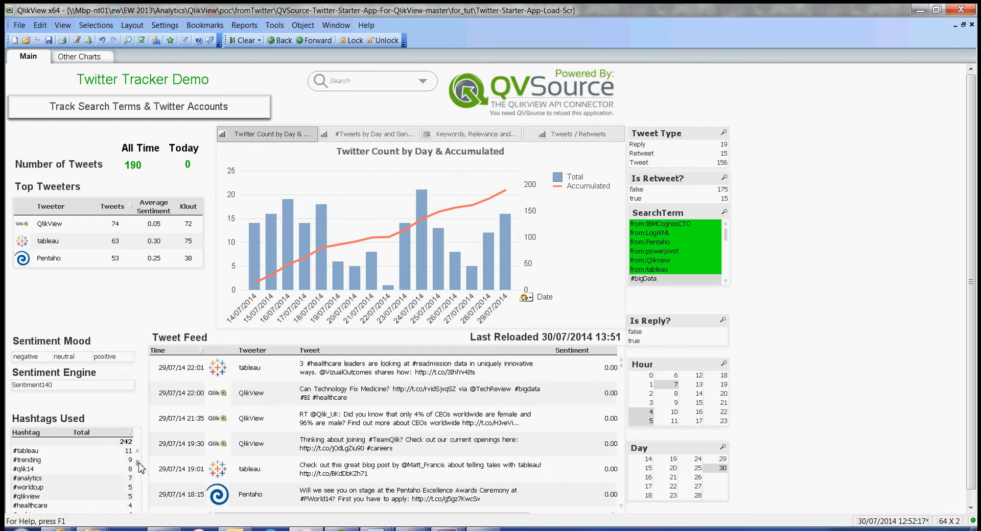
{"action": "left_click", "coordinate": [33, 482]}
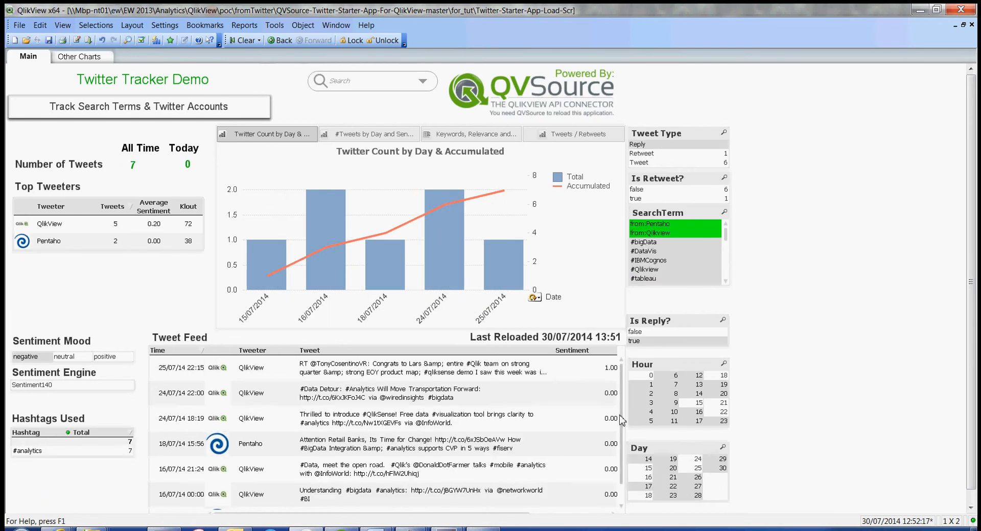
{"action": "scroll", "coordinate": [621, 439], "scroll_direction": "down", "scroll_amount": 1}
{"action": "scroll", "coordinate": [621, 439], "scroll_direction": "up", "scroll_amount": 1}
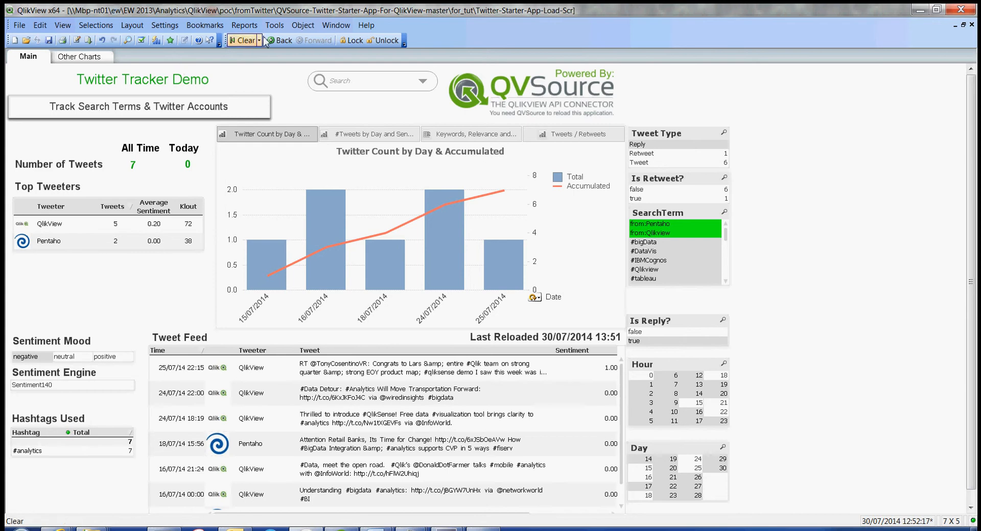
{"action": "left_click", "coordinate": [280, 41]}
{"action": "left_click", "coordinate": [279, 43]}
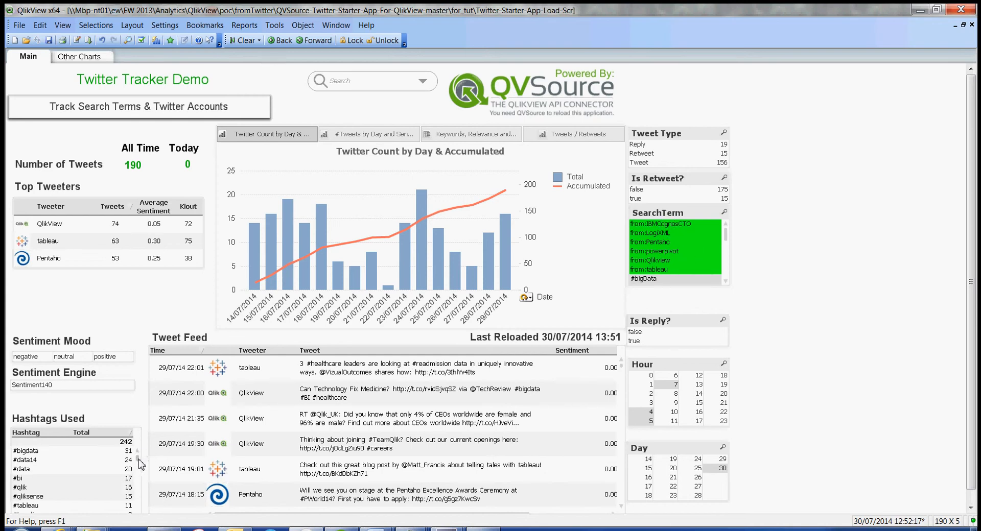
Step: Clear the account selection and filter SearchTerm to the hashtag terms #bigData through #Qlikview
{"action": "scroll", "coordinate": [139, 471], "scroll_direction": "down", "scroll_amount": 4}
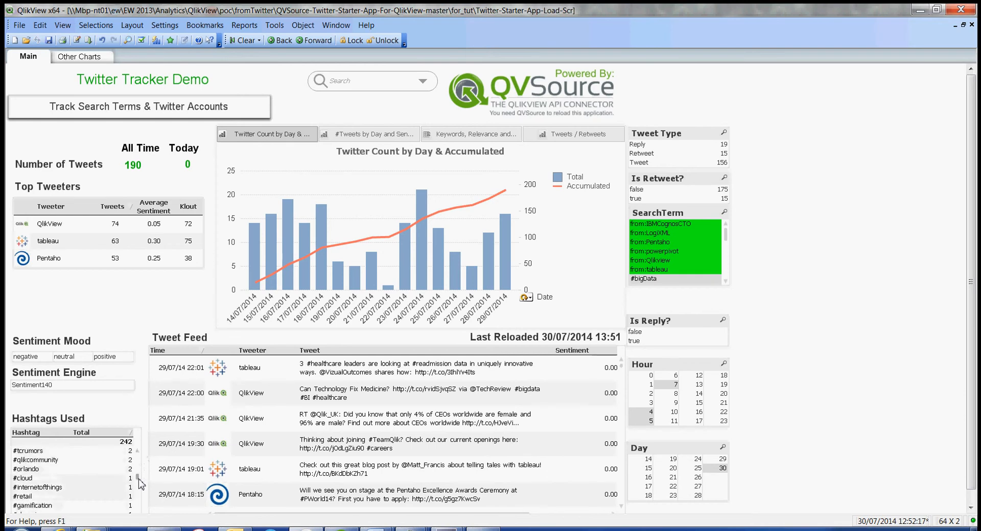
{"action": "mouse_move", "coordinate": [139, 466]}
{"action": "left_mouse_down"}
{"action": "mouse_move", "coordinate": [138, 485]}
{"action": "mouse_move", "coordinate": [137, 448]}
{"action": "left_mouse_up"}
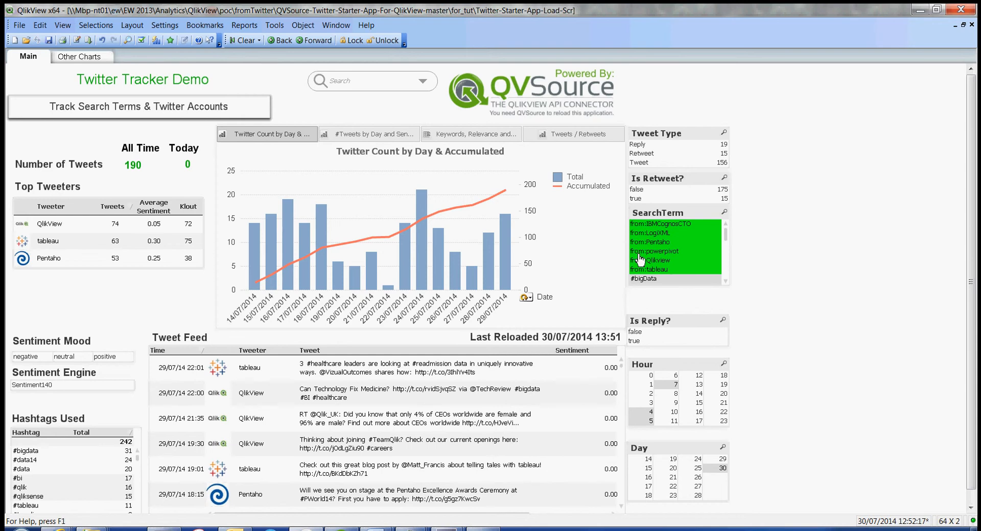
{"action": "left_click", "coordinate": [238, 42]}
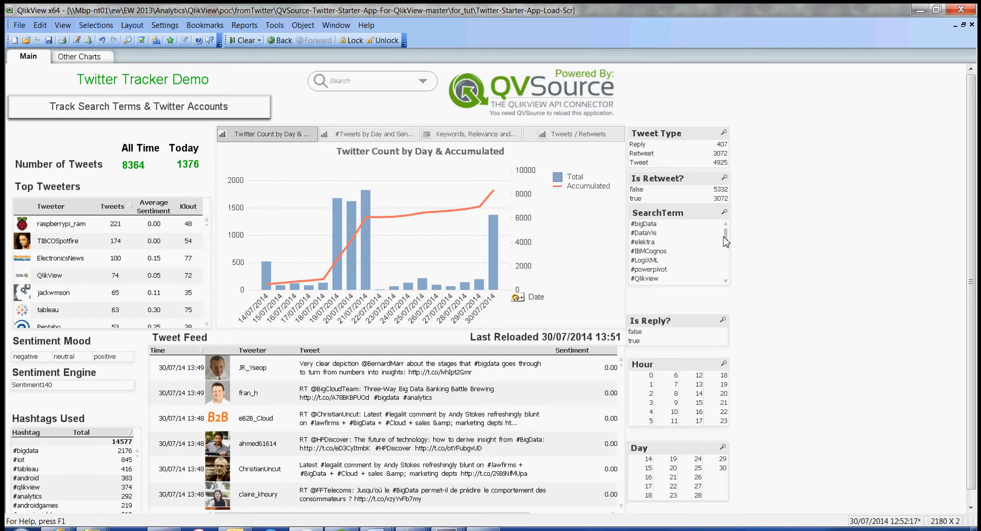
{"action": "left_click_drag", "start_coordinate": [726, 241], "coordinate": [728, 252]}
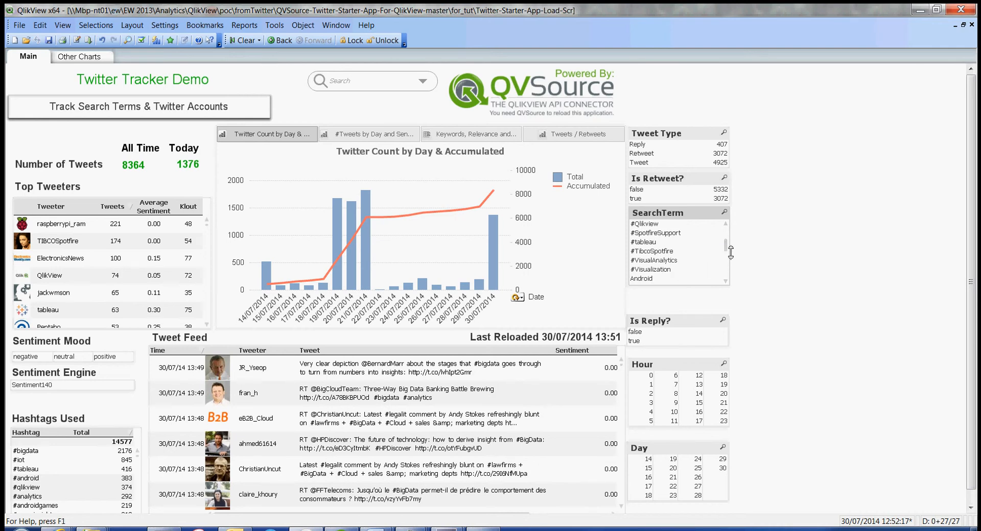
{"action": "scroll", "coordinate": [727, 249], "scroll_direction": "up", "scroll_amount": 1}
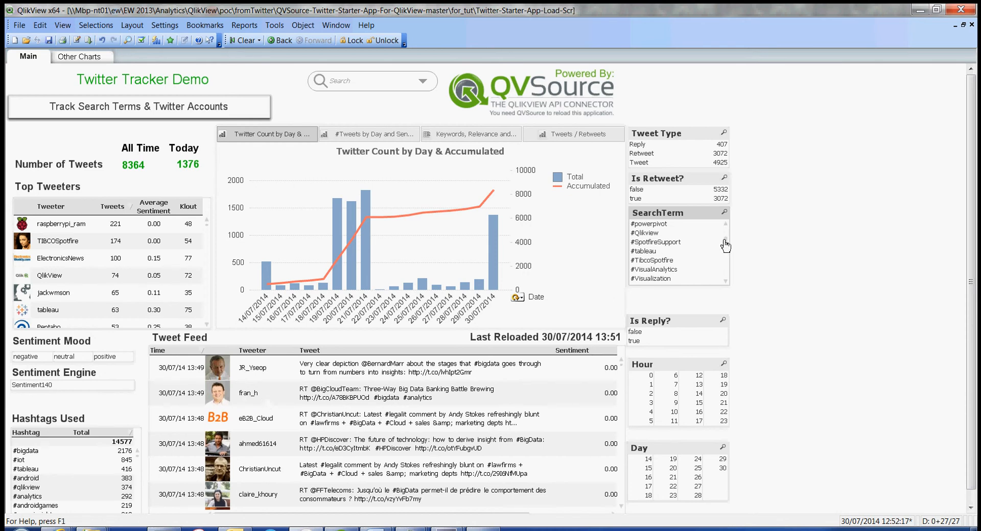
{"action": "left_click_drag", "start_coordinate": [725, 241], "coordinate": [727, 266]}
{"action": "scroll", "coordinate": [728, 266], "scroll_direction": "up", "scroll_amount": 2}
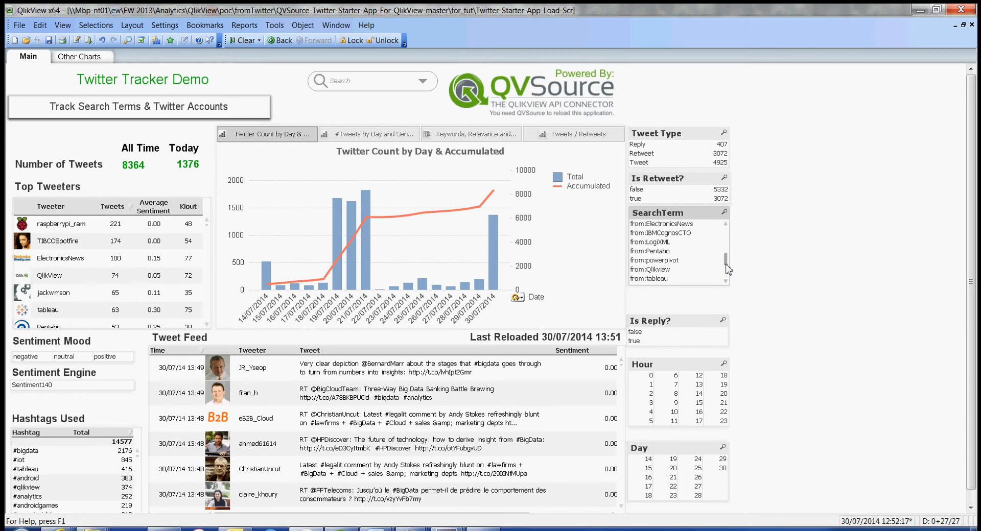
{"action": "left_click_drag", "start_coordinate": [726, 263], "coordinate": [726, 232]}
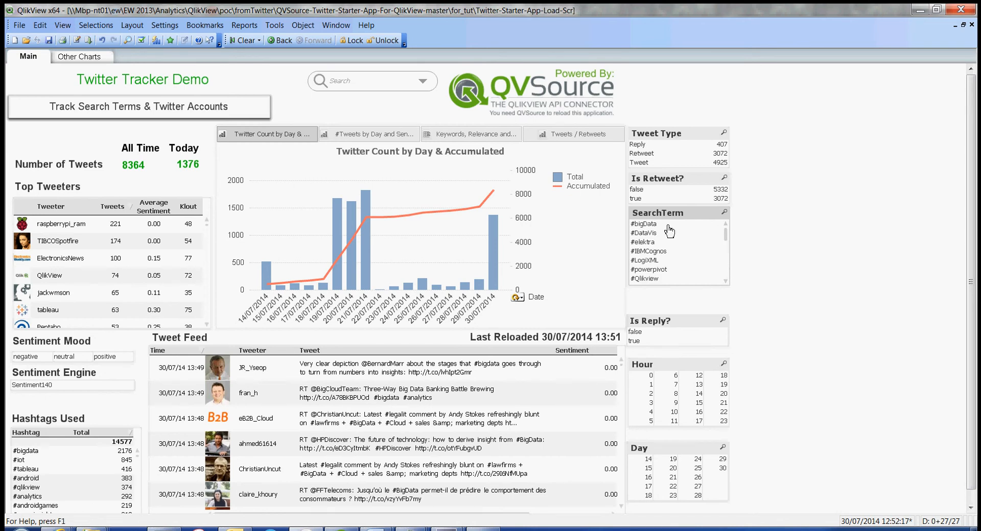
{"action": "left_click_drag", "start_coordinate": [668, 225], "coordinate": [668, 279]}
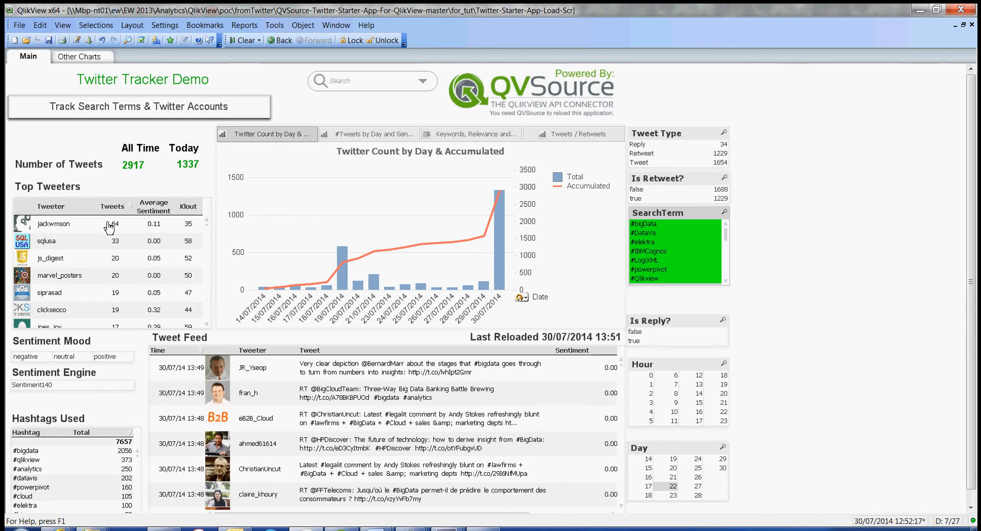
Step: Drill into the most active tweeter, examine the daily counts and hashtags used, and step back to the hashtag selection
{"action": "left_click", "coordinate": [72, 226]}
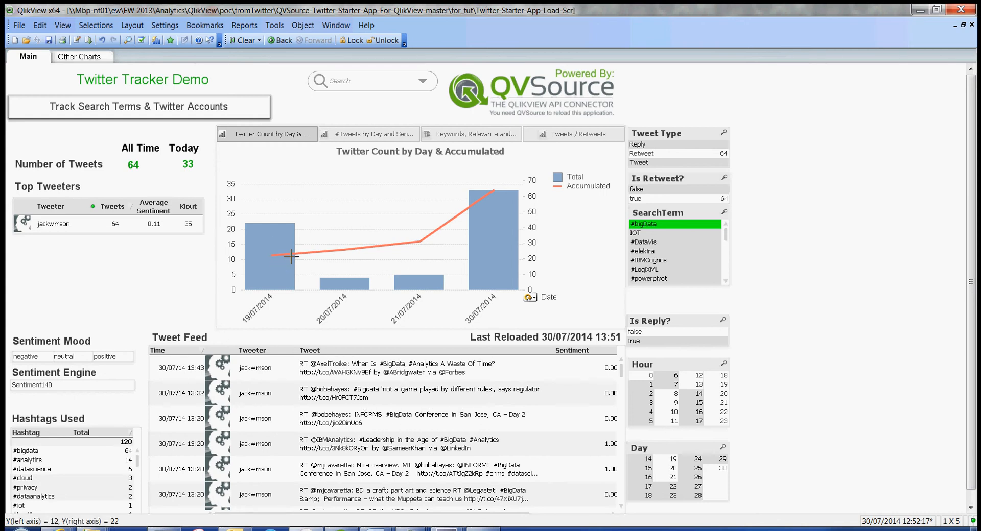
{"action": "mouse_move", "coordinate": [495, 235]}
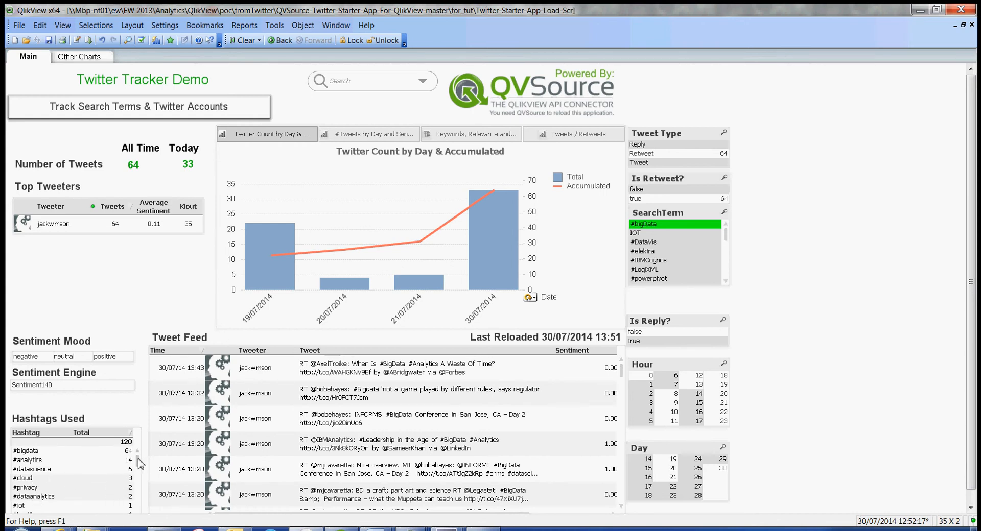
{"action": "scroll", "coordinate": [139, 471], "scroll_direction": "down", "scroll_amount": 3}
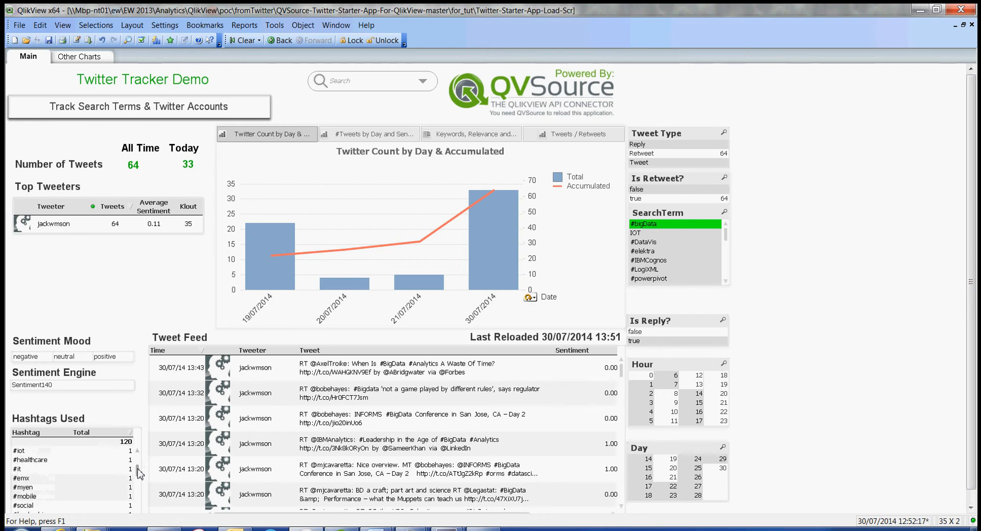
{"action": "scroll", "coordinate": [139, 476], "scroll_direction": "down", "scroll_amount": 3}
{"action": "scroll", "coordinate": [139, 481], "scroll_direction": "up", "scroll_amount": 5}
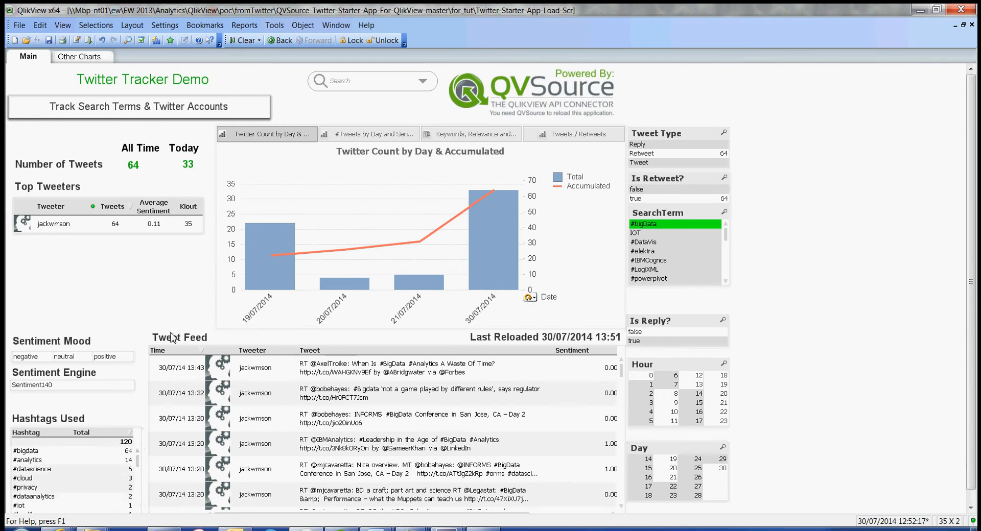
{"action": "left_click", "coordinate": [280, 40]}
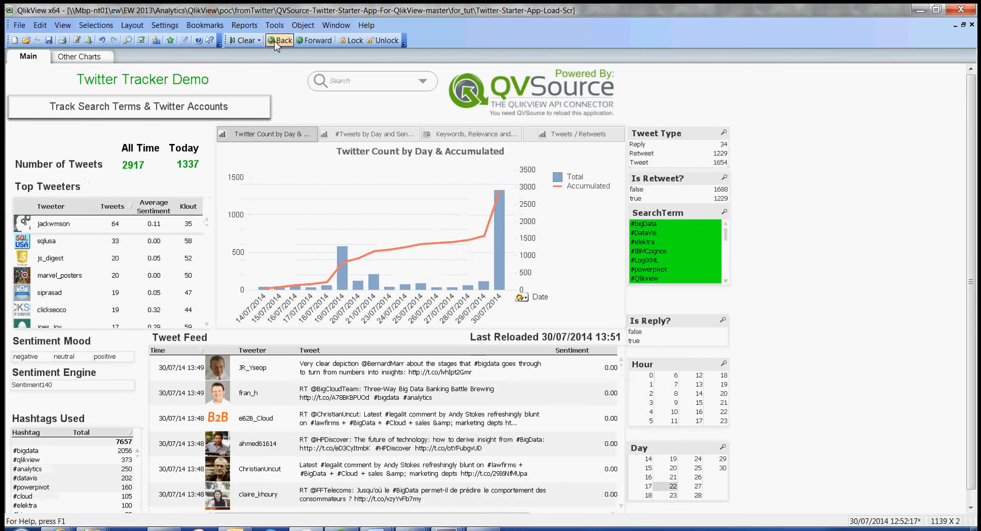
Step: Filter SearchTerm to #DataVis only and browse the matching tweets in the tweet feed
{"action": "left_click", "coordinate": [659, 234]}
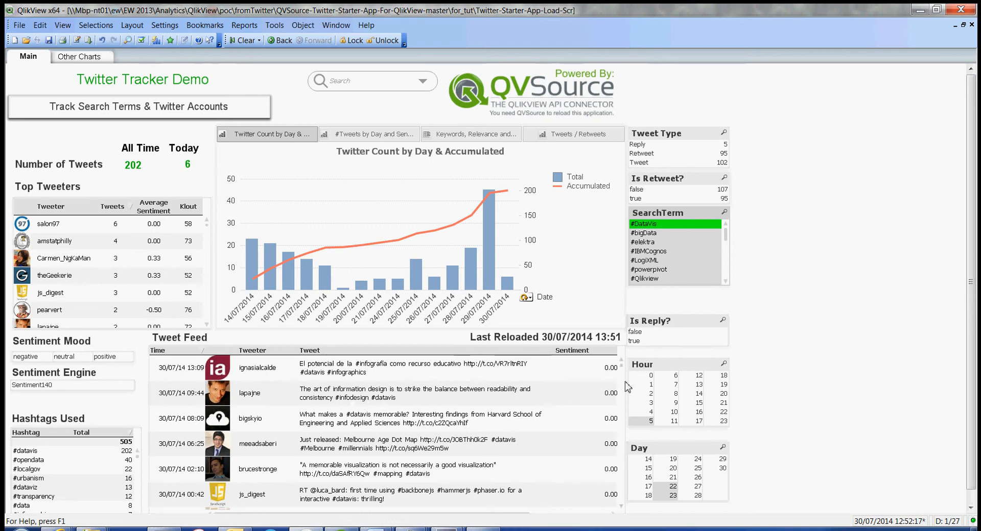
{"action": "scroll", "coordinate": [624, 375], "scroll_direction": "down", "scroll_amount": 6}
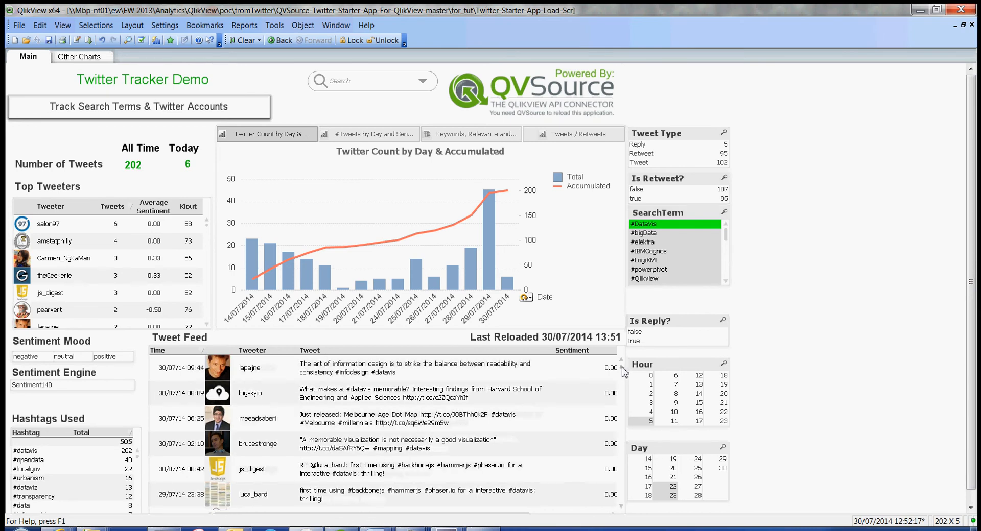
{"action": "scroll", "coordinate": [625, 383], "scroll_direction": "down", "scroll_amount": 5}
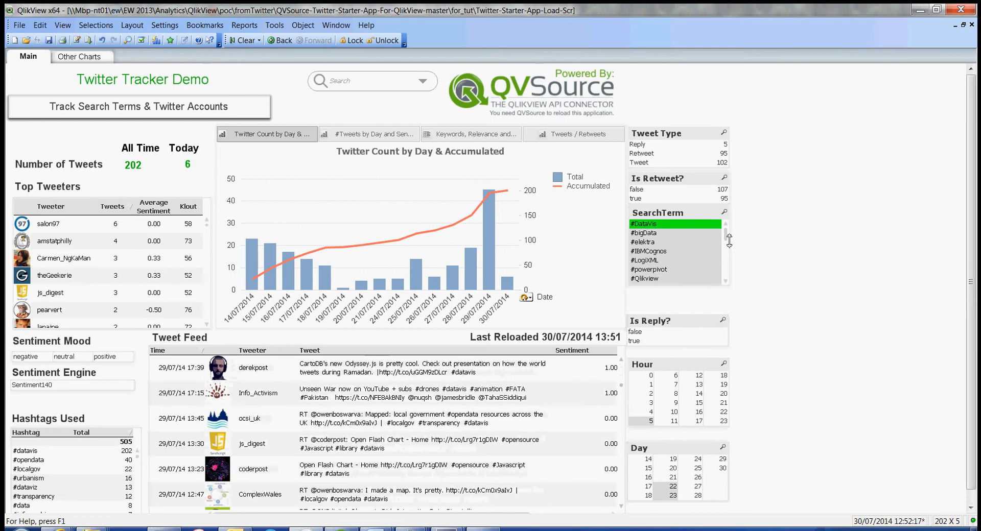
Step: Change the dimension of the Twitter count and accumulated chart from Date to Hour
{"action": "left_click_drag", "start_coordinate": [726, 237], "coordinate": [727, 269]}
{"action": "scroll", "coordinate": [728, 269], "scroll_direction": "up", "scroll_amount": 1}
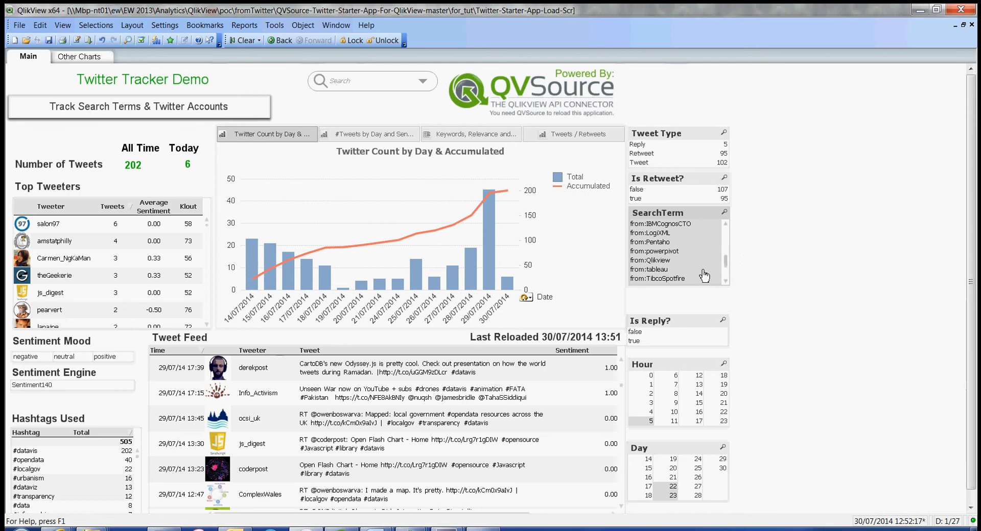
{"action": "left_click", "coordinate": [530, 299]}
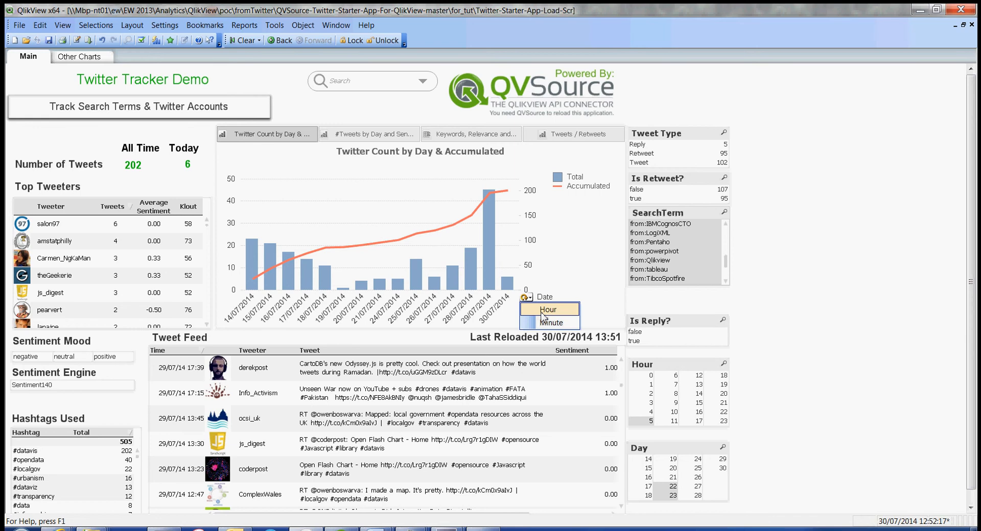
{"action": "left_click", "coordinate": [546, 310]}
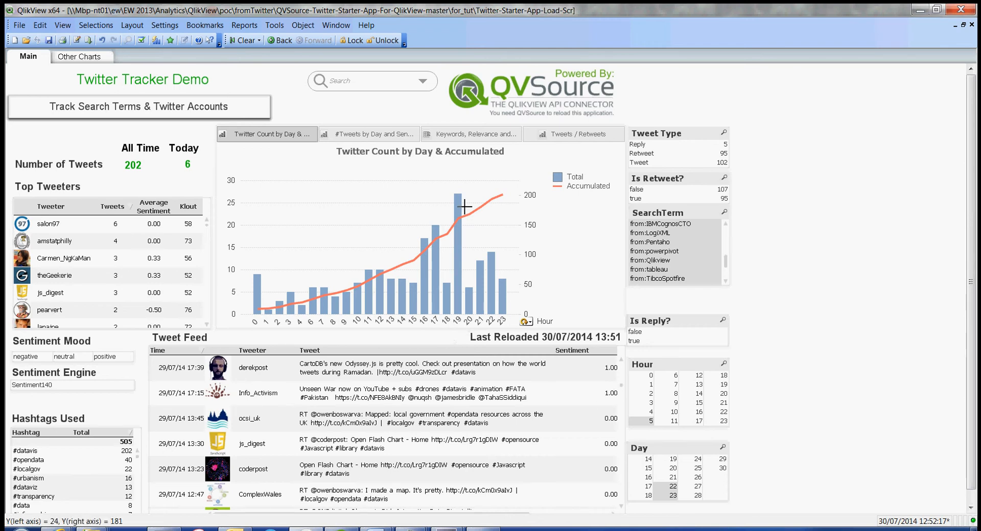
Step: Examine the hourly tweet counts for #DataVis and display the number of tweets by sentiment
{"action": "mouse_move", "coordinate": [461, 196]}
{"action": "mouse_move", "coordinate": [433, 245]}
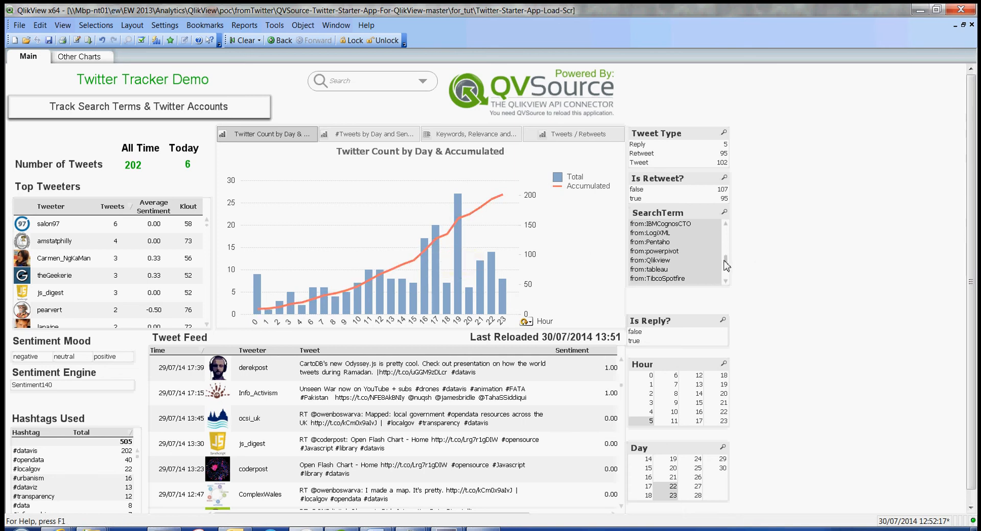
{"action": "left_click_drag", "start_coordinate": [725, 261], "coordinate": [727, 222]}
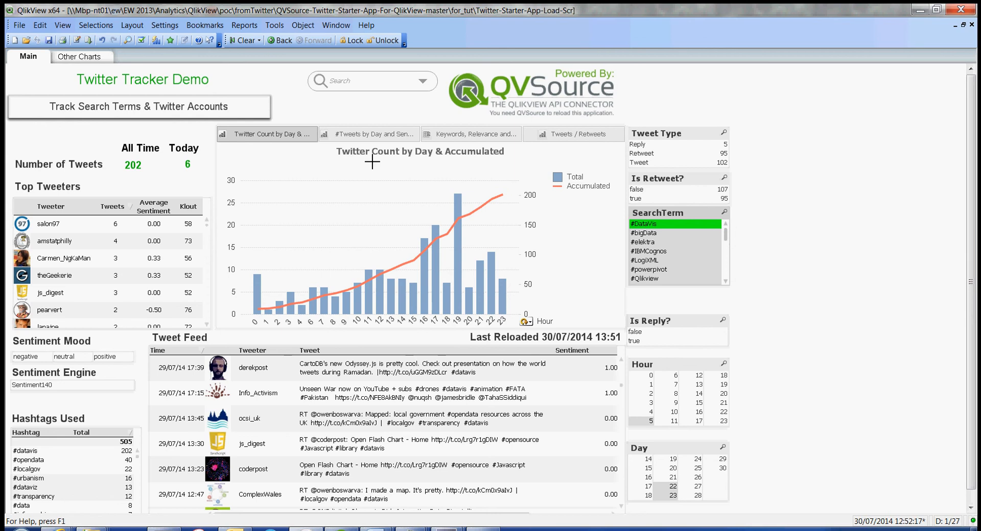
{"action": "left_click", "coordinate": [366, 135]}
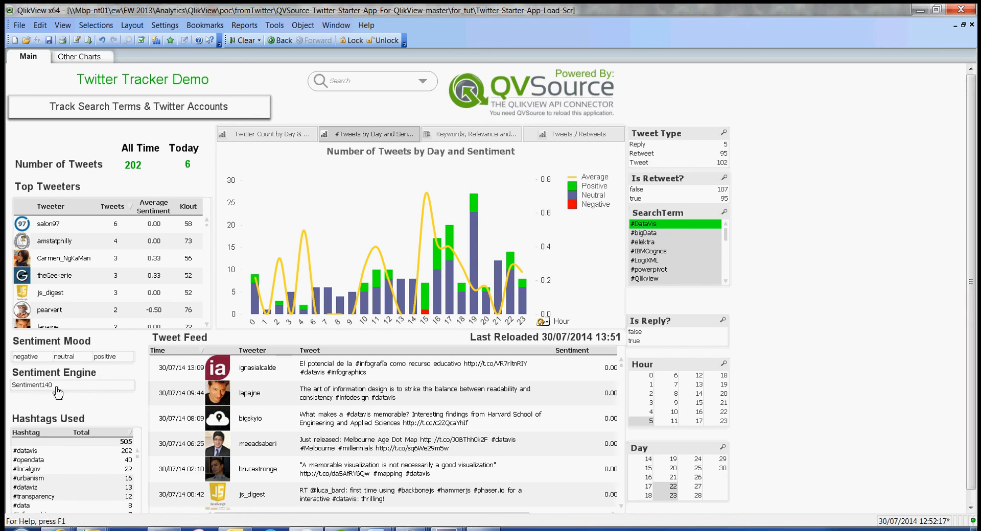
Step: Display the Tweets / Retweets chart and filter SearchTerm to #bigData
{"action": "left_click", "coordinate": [573, 136]}
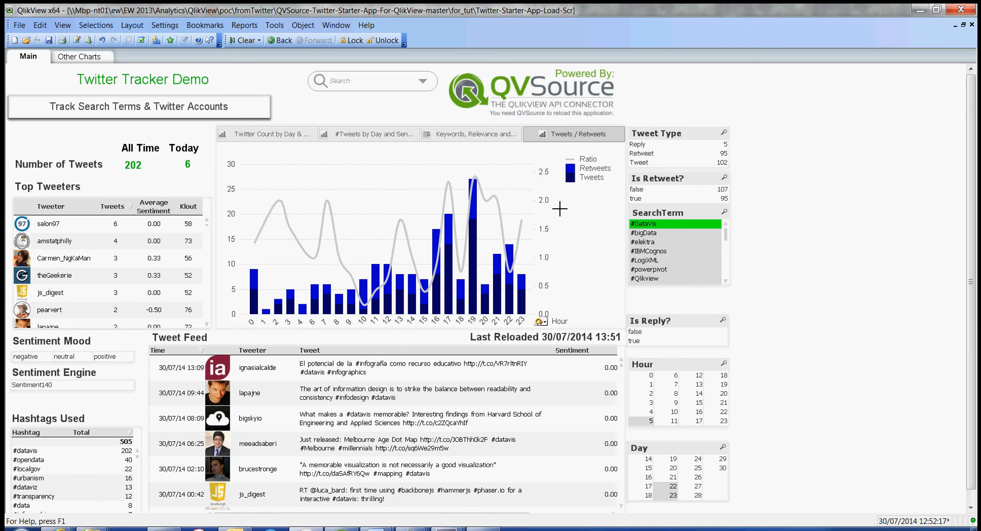
{"action": "mouse_move", "coordinate": [497, 299]}
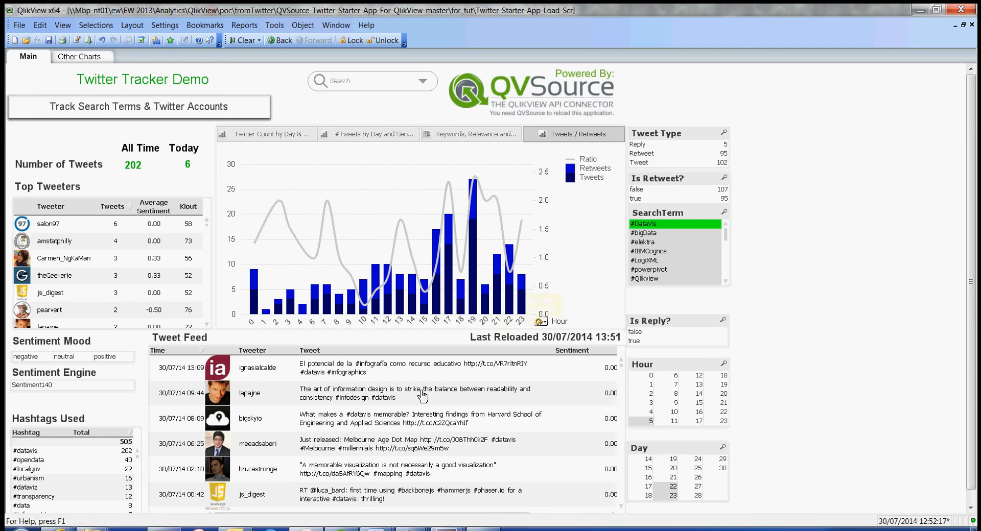
{"action": "left_click", "coordinate": [659, 234]}
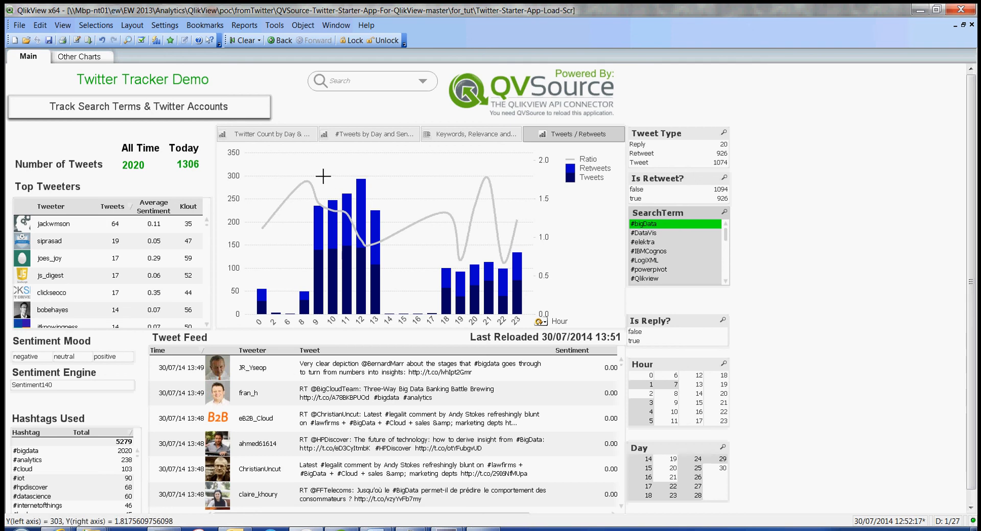
Step: Drill into hours 9 to 13 of the Tweets / Retweets chart and step back to all hours
{"action": "left_click_drag", "start_coordinate": [321, 174], "coordinate": [395, 313]}
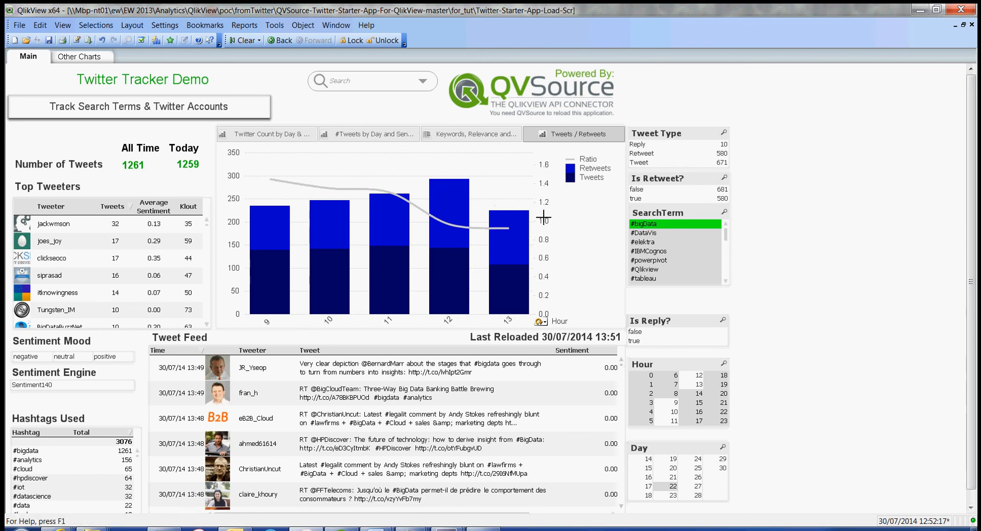
{"action": "left_click", "coordinate": [280, 41]}
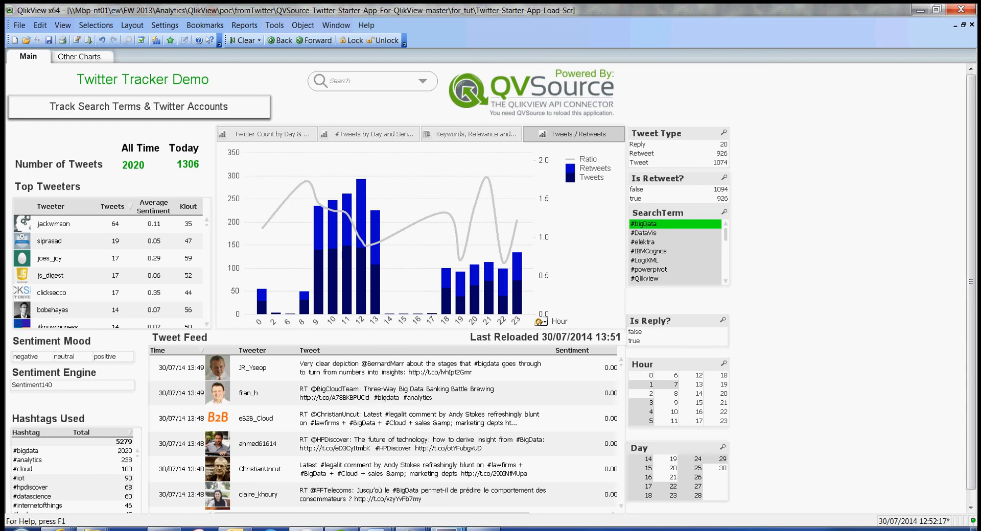
{"action": "mouse_move", "coordinate": [446, 530]}
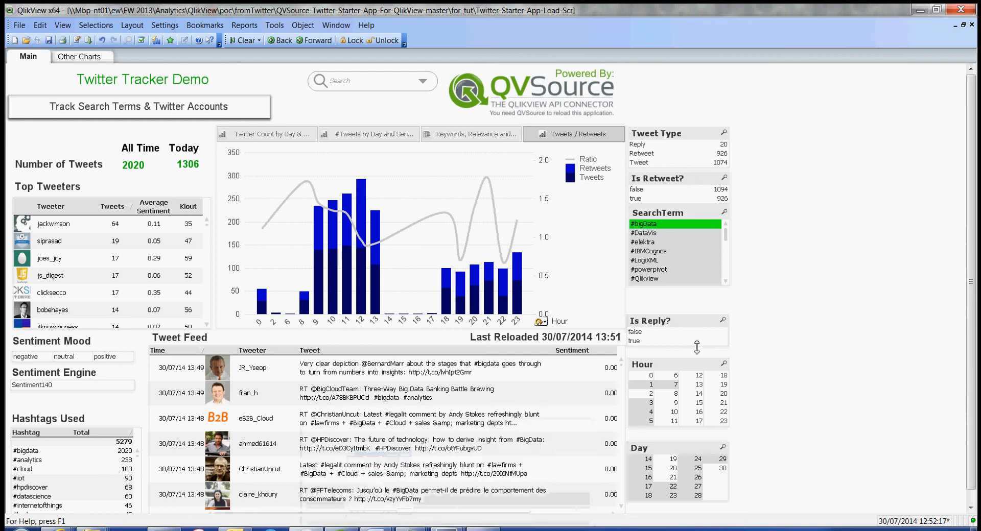